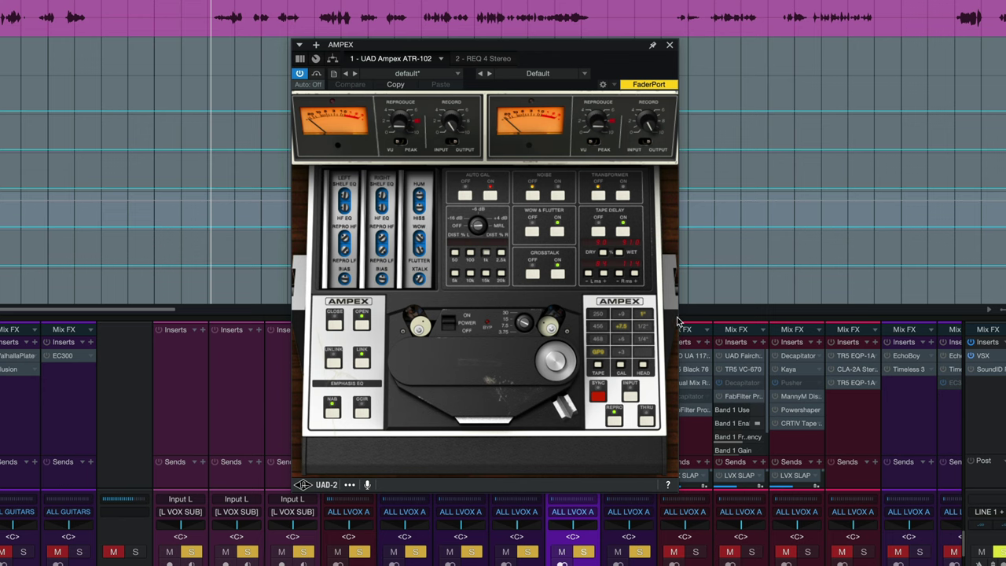
- Inspect band 1 of the AMPEX channel's REQ 4 EQ, then return to the Ampex ATR-102
{"action": "left_click", "coordinate": [486, 59]}
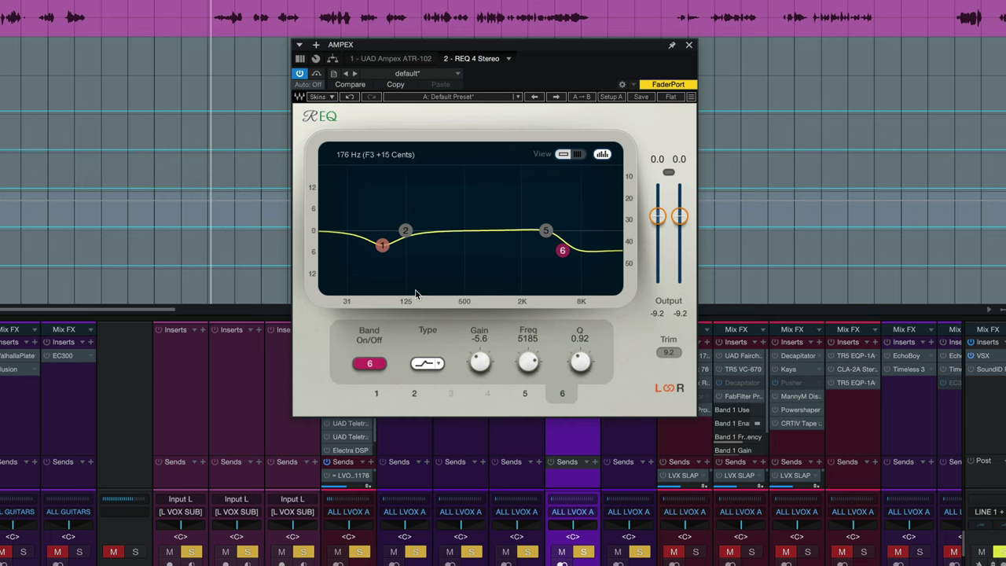
{"action": "left_click", "coordinate": [384, 245]}
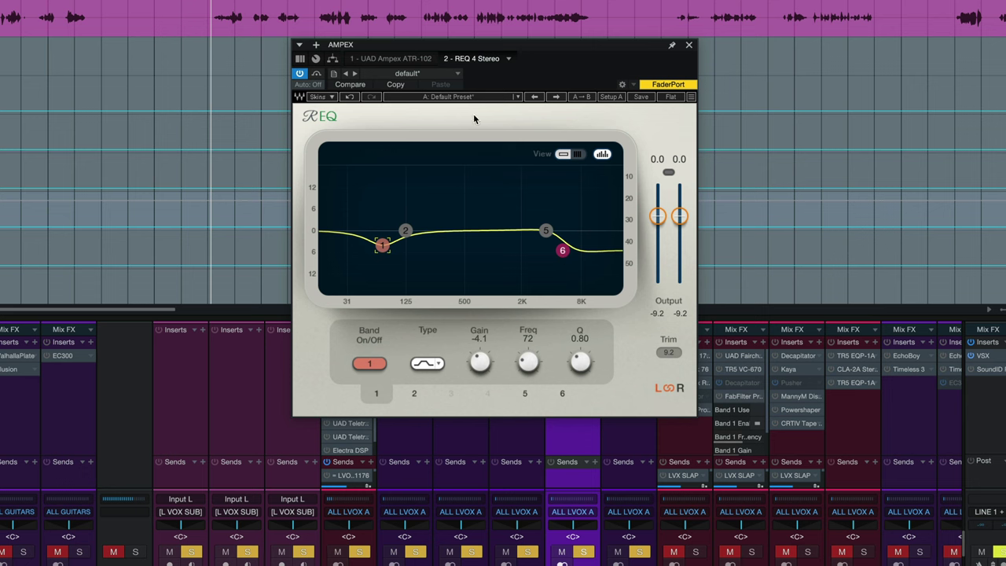
{"action": "left_click", "coordinate": [401, 58]}
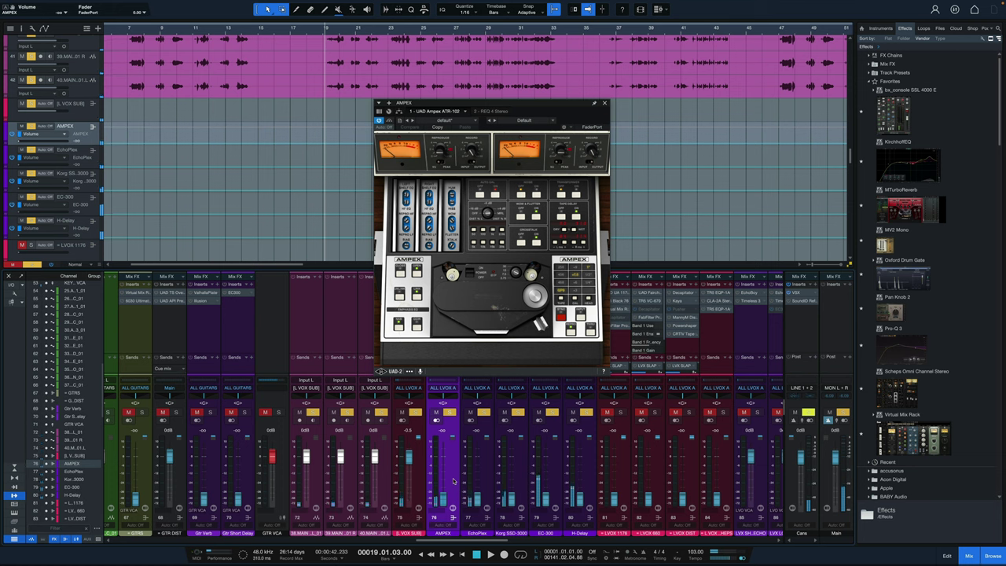
- Raise the AMPEX channel fader to -9.0 dB, stop playback, and close the Ampex plugin window
{"action": "scroll", "coordinate": [454, 481], "scroll_direction": "up", "scroll_amount": 3}
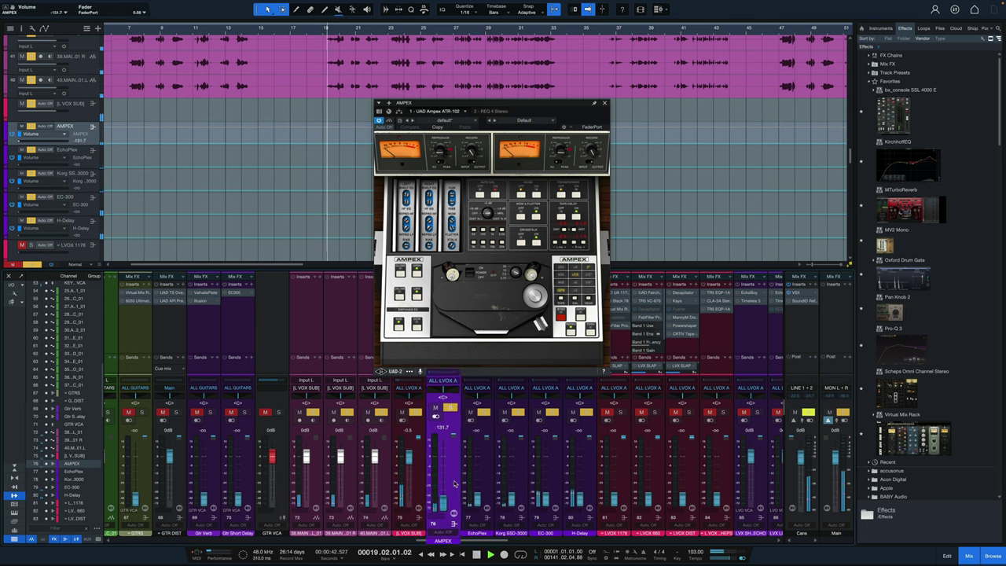
{"action": "scroll", "coordinate": [468, 413], "scroll_direction": "up", "scroll_amount": 8}
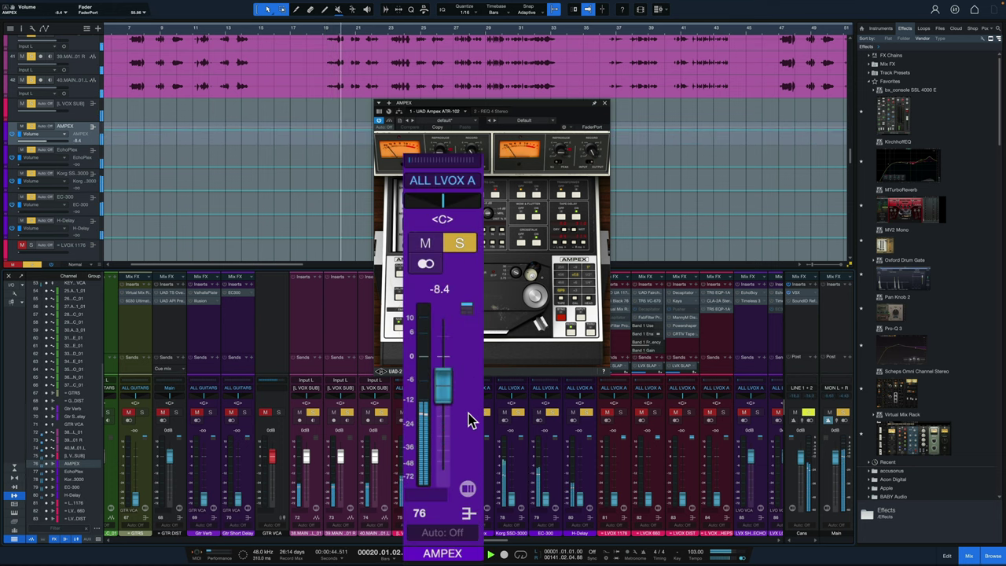
{"action": "scroll", "coordinate": [468, 414], "scroll_direction": "up", "scroll_amount": 1}
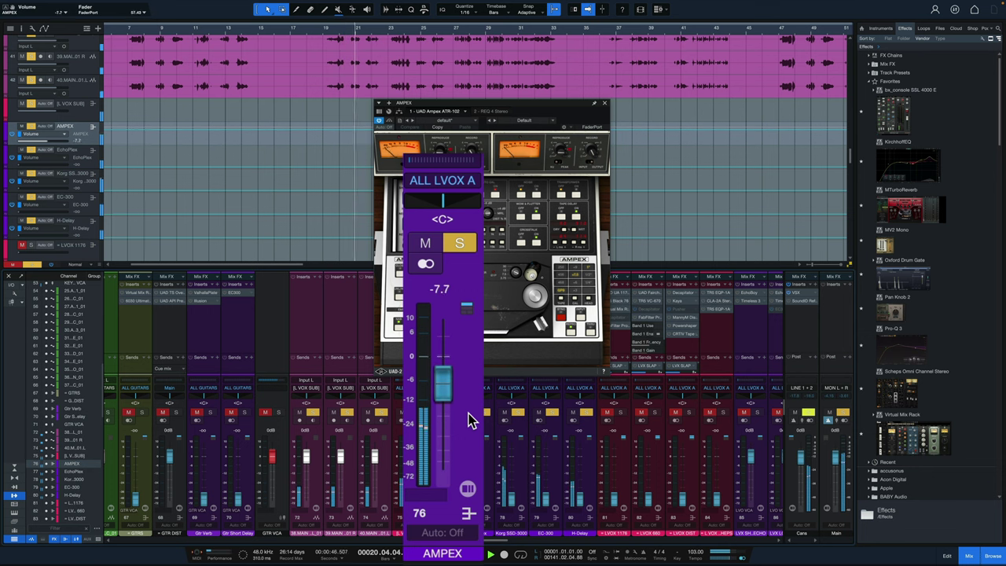
{"action": "scroll", "coordinate": [468, 413], "scroll_direction": "down", "scroll_amount": 2}
{"action": "scroll", "coordinate": [468, 413], "scroll_direction": "down", "scroll_amount": 1}
{"action": "scroll", "coordinate": [468, 413], "scroll_direction": "up", "scroll_amount": 2}
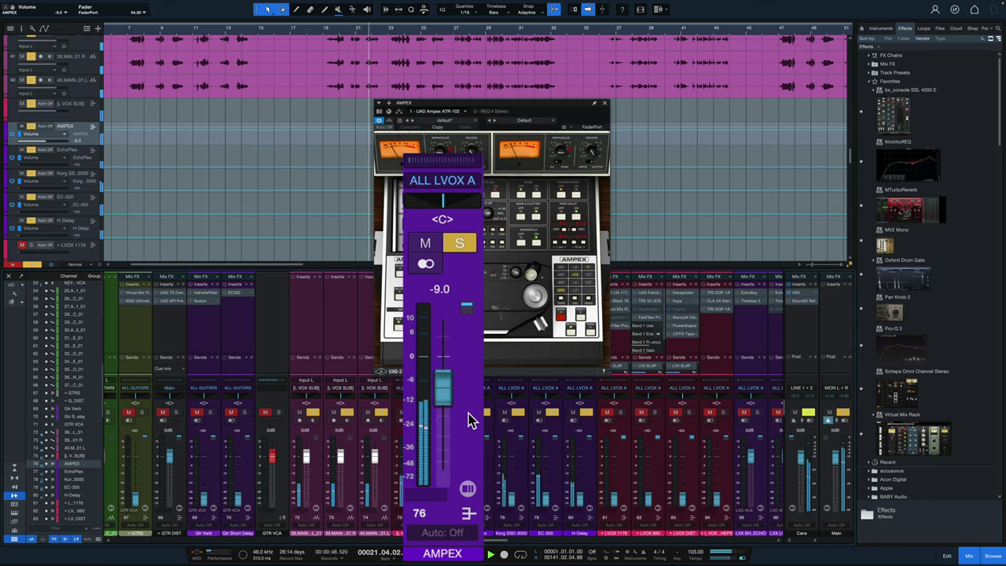
{"action": "key", "text": "space"}
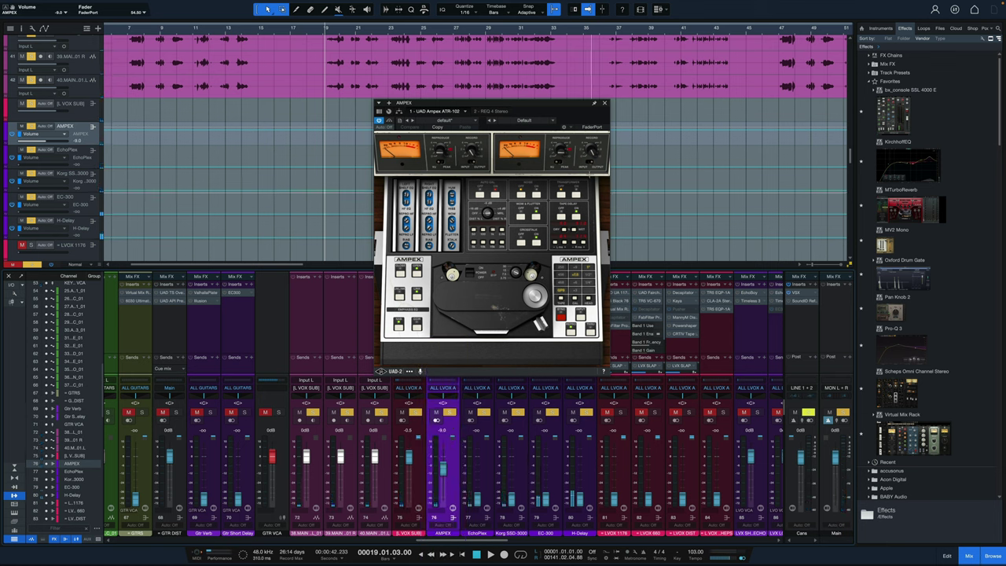
{"action": "key", "text": "ctrl+w"}
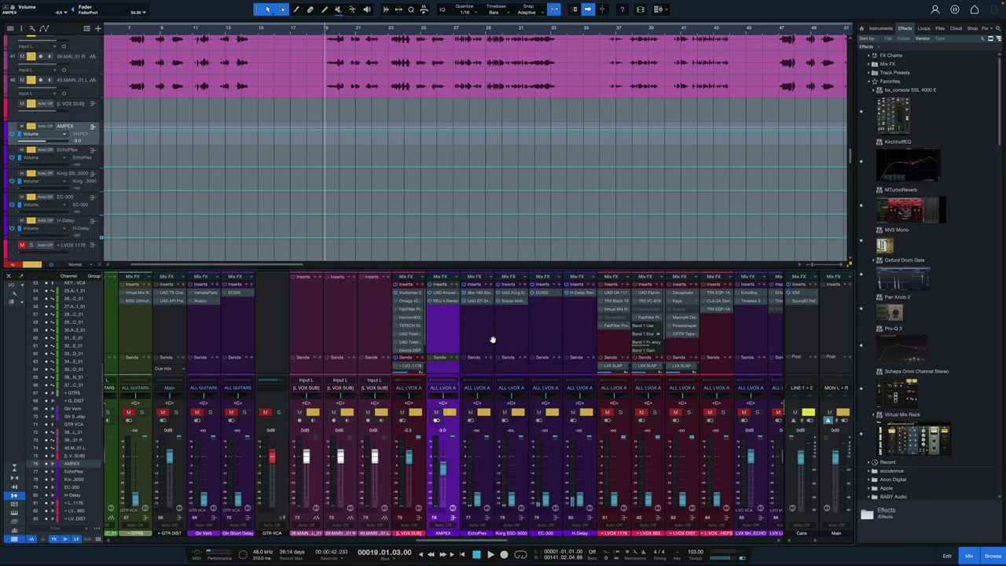
- Look over the EchoPlex channel's dbx-160 compressor and EP-34 Tape Echo, checking Compression L
{"action": "left_click", "coordinate": [481, 293]}
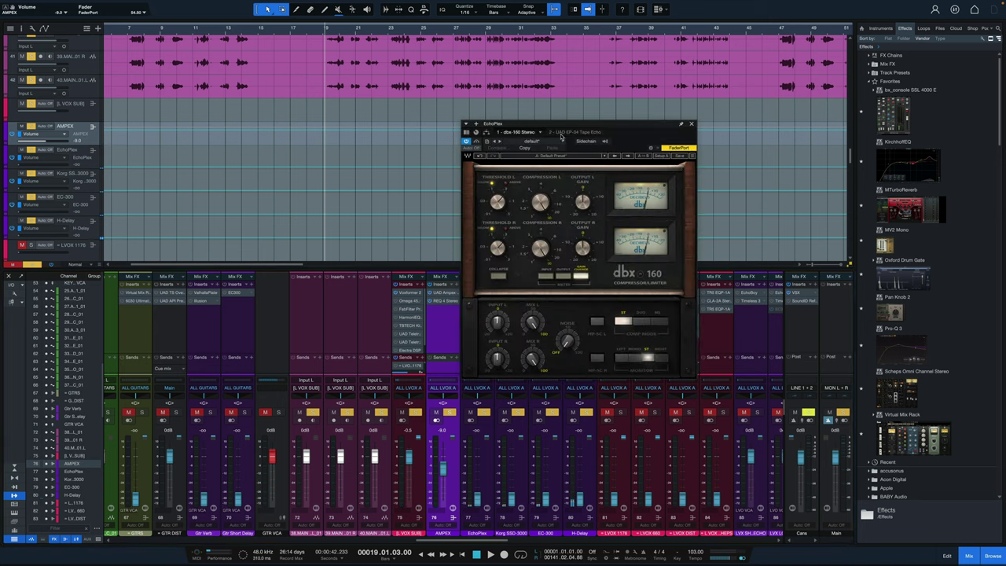
{"action": "left_click", "coordinate": [560, 133]}
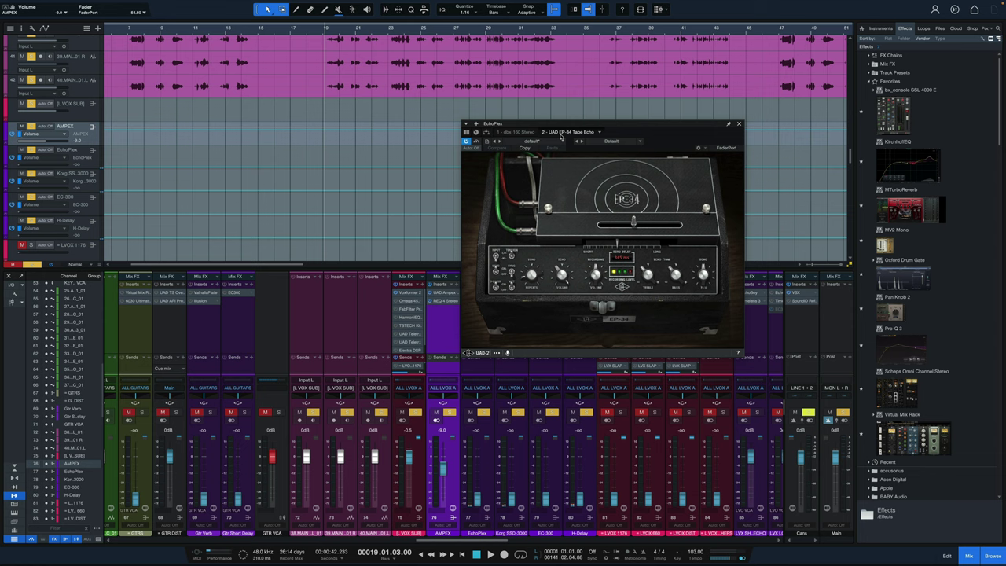
{"action": "left_click", "coordinate": [522, 132]}
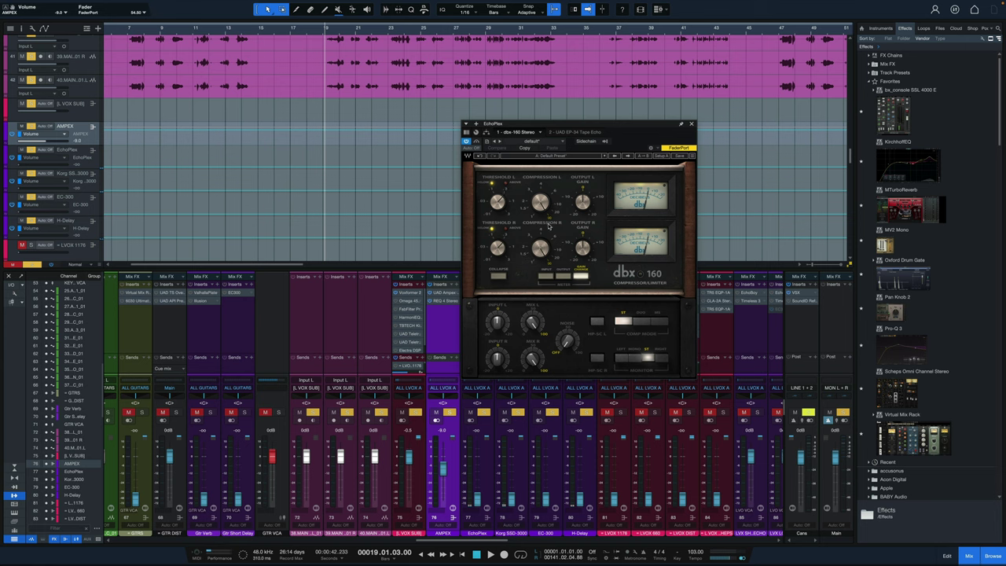
{"action": "left_click", "coordinate": [539, 202]}
- Review the EP-34 Tape Echo, then close its window and select the EchoPlex channel strip
{"action": "left_click", "coordinate": [585, 134]}
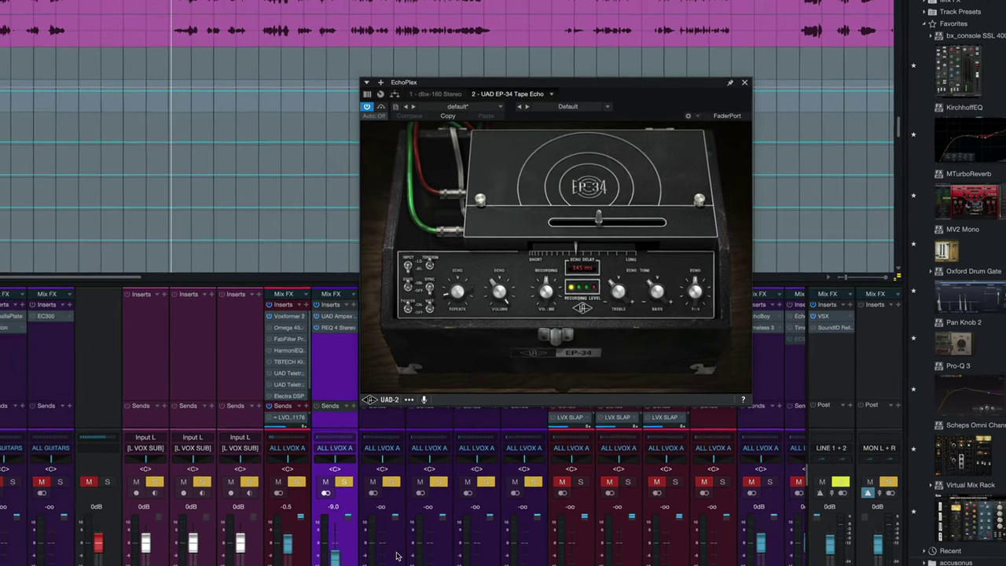
{"action": "left_click", "coordinate": [353, 554]}
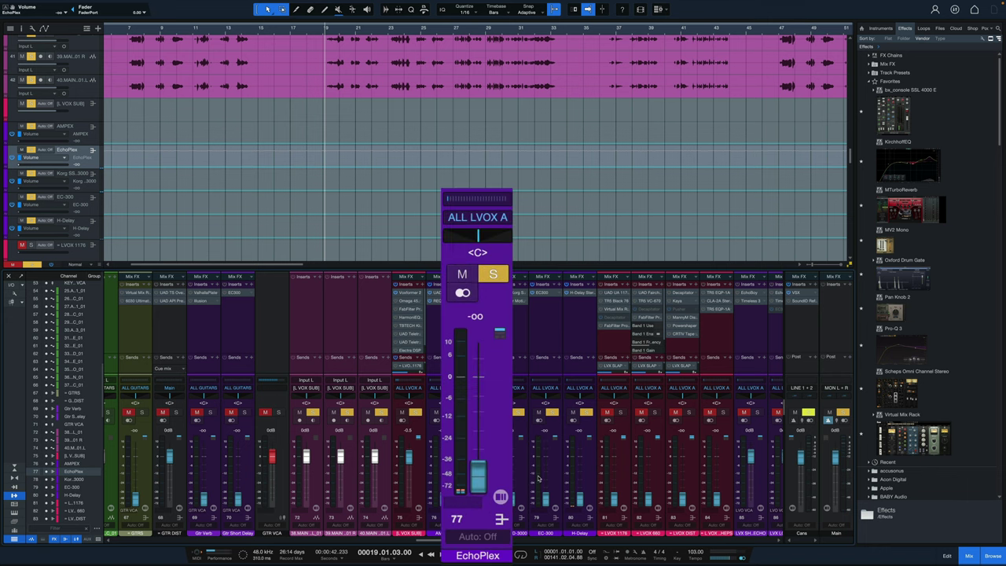
- Drag the EchoPlex channel fader up from -oo toward about -17.5 dB
{"action": "mouse_move", "coordinate": [538, 478]}
{"action": "left_mouse_down"}
{"action": "mouse_move", "coordinate": [539, 465]}
{"action": "mouse_move", "coordinate": [539, 478]}
{"action": "left_mouse_up"}
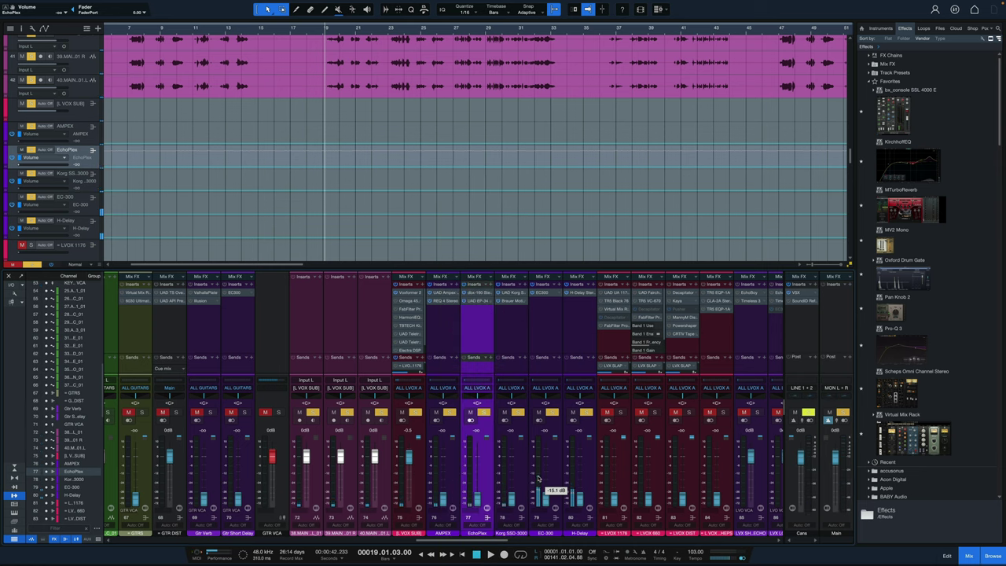
- Open the Korg SDD-3000 delay on the Korg channel and move its window over the arrange area
{"action": "left_click", "coordinate": [513, 293]}
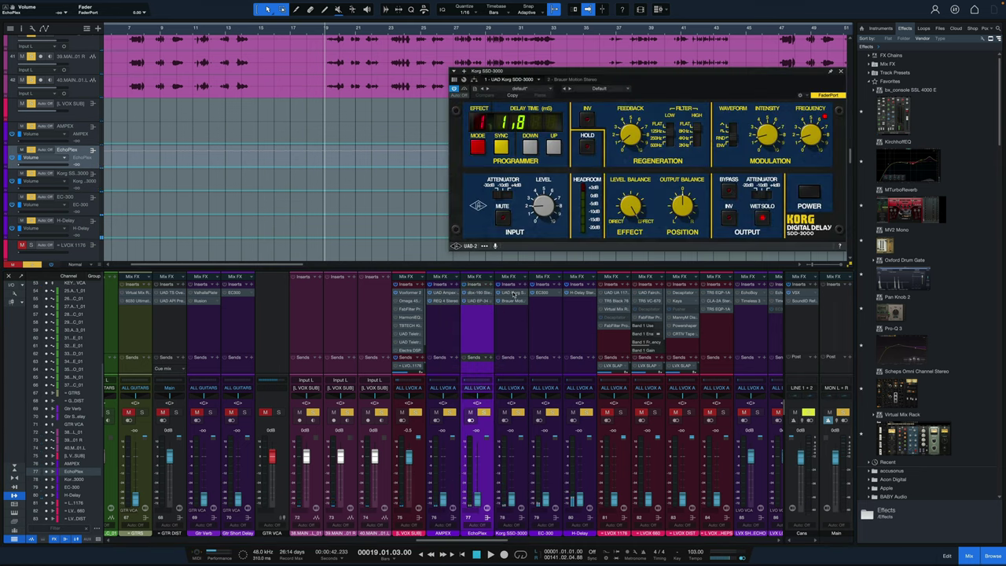
{"action": "left_click_drag", "start_coordinate": [625, 71], "coordinate": [506, 112]}
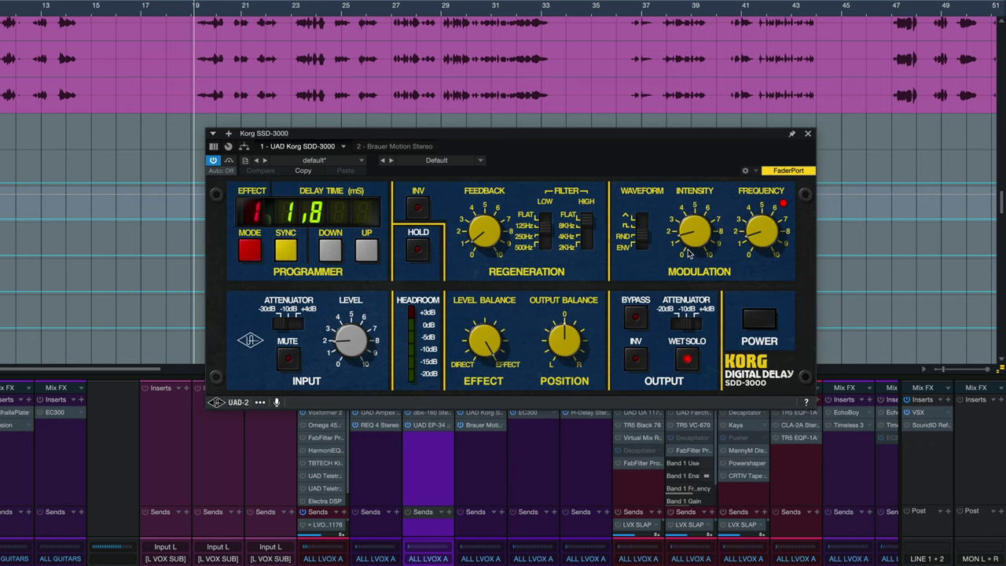
{"action": "left_click", "coordinate": [408, 145]}
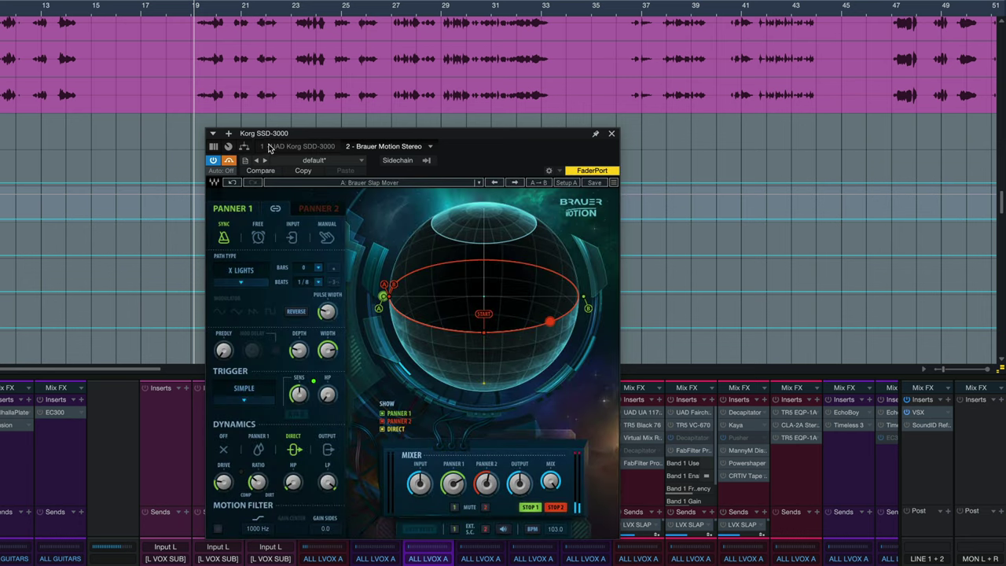
{"action": "left_click", "coordinate": [270, 148]}
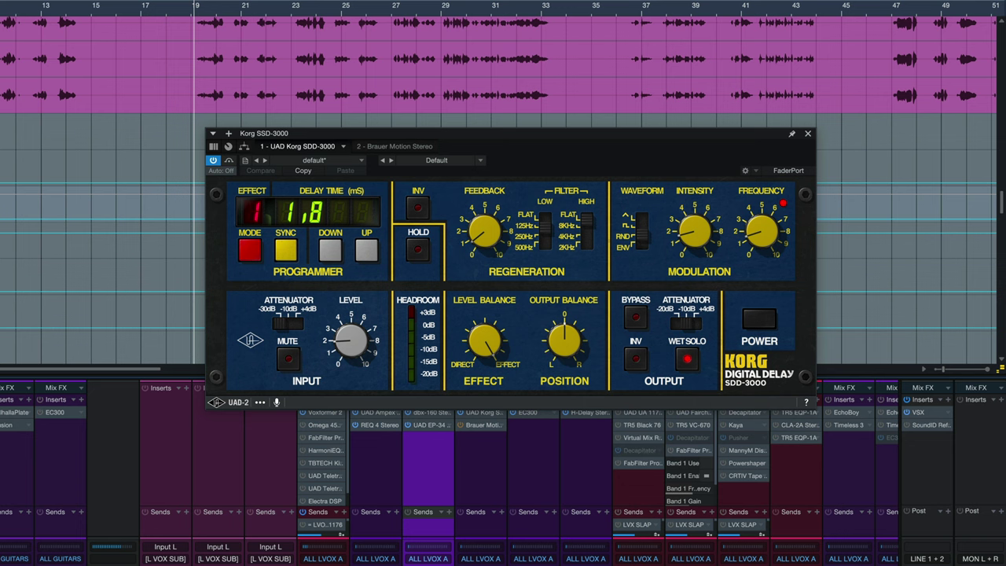
- Switch to Brauer Motion Stereo and set its dynamics ratio to 32.8
{"action": "left_click", "coordinate": [385, 146]}
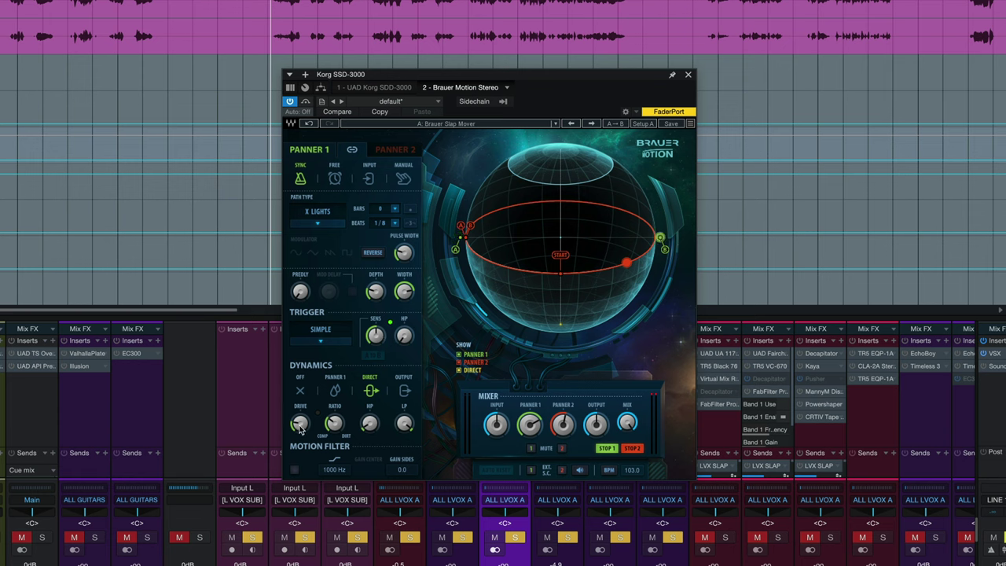
{"action": "left_click_drag", "start_coordinate": [333, 423], "coordinate": [333, 413]}
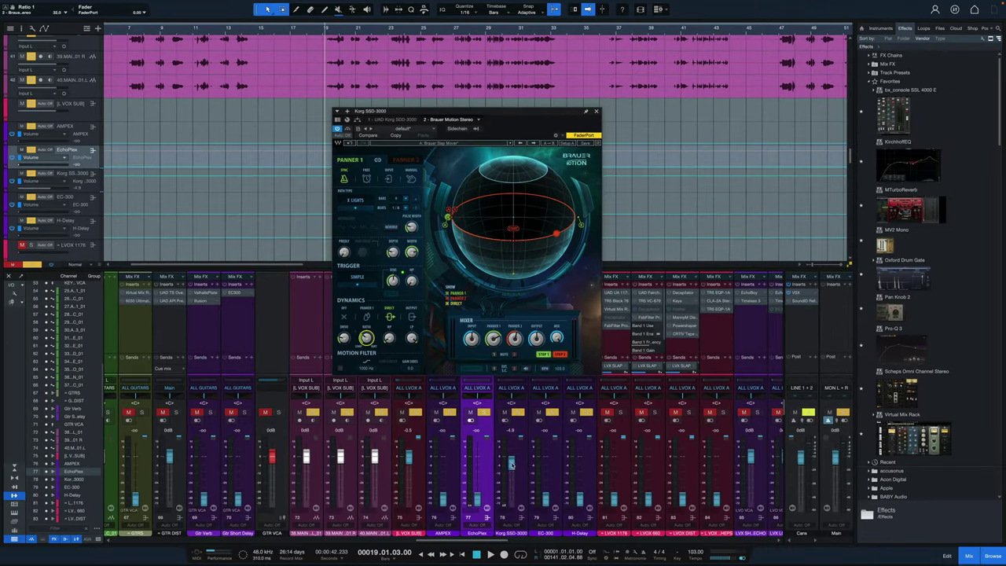
- Play the vocal section to audition the Korg SDD-3000 delay, then stop back at bar 19
{"action": "key", "text": "space"}
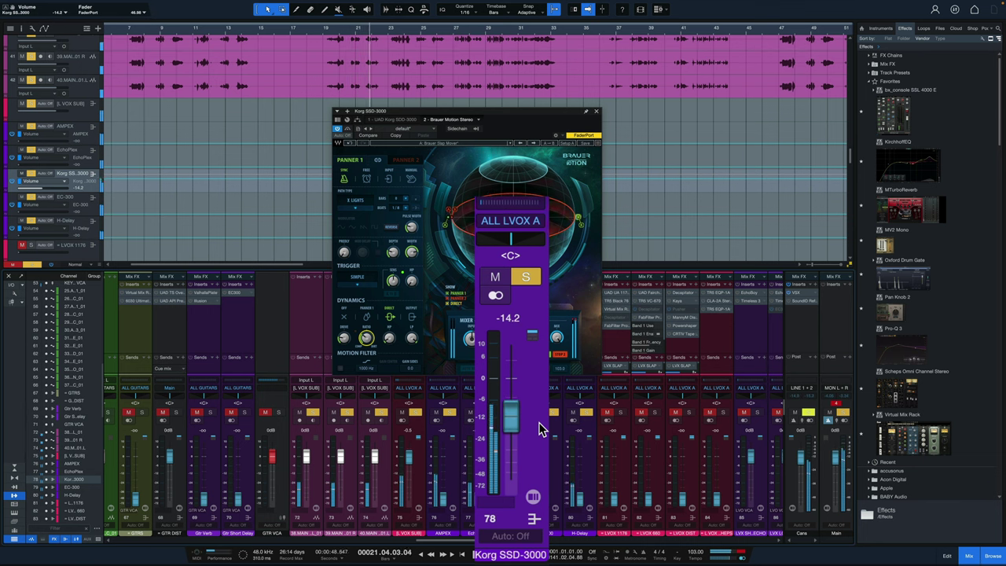
{"action": "key", "text": "space"}
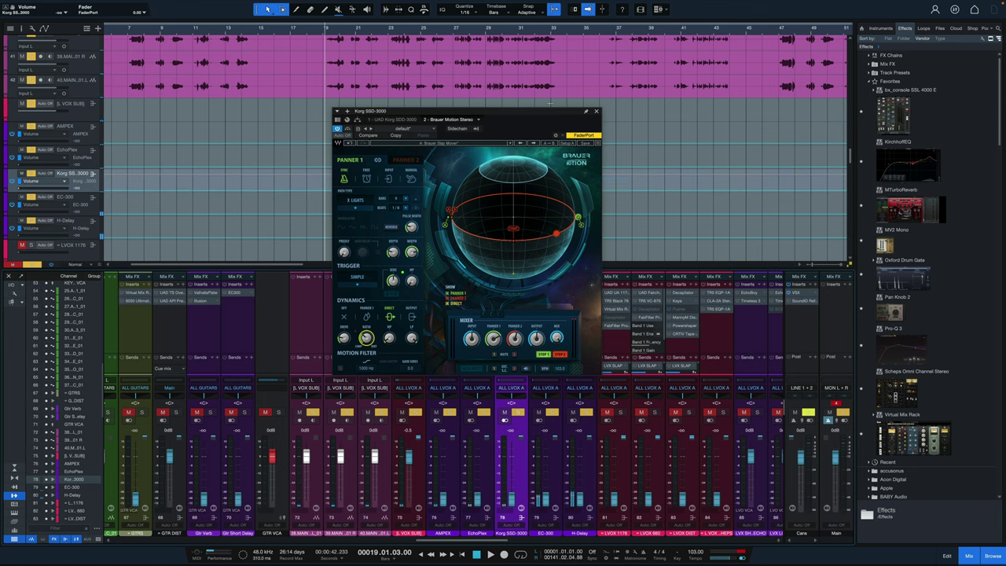
- Close the Korg SDD-3000 window and open the EC-300 delay, shifting its window left
{"action": "left_click", "coordinate": [595, 113]}
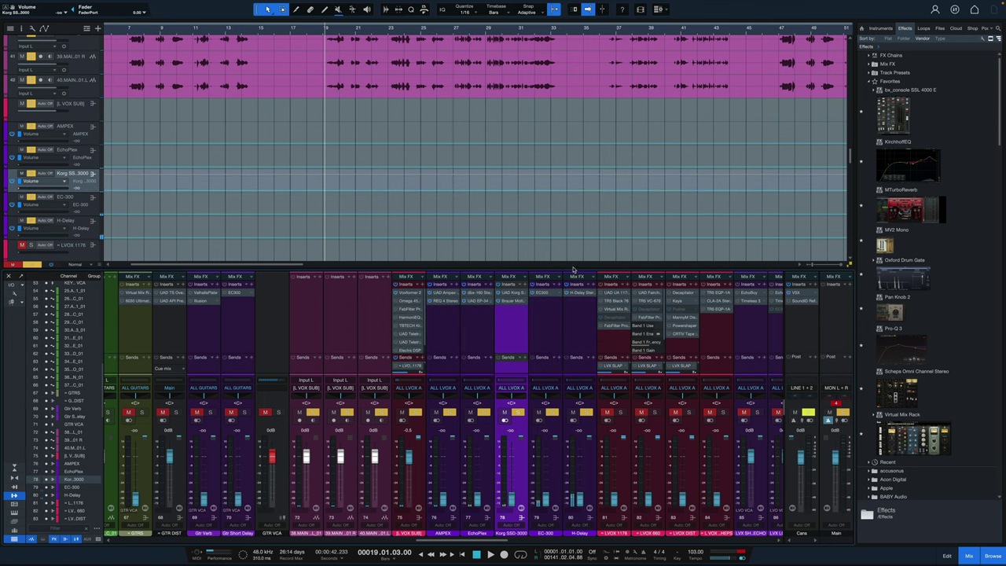
{"action": "left_click", "coordinate": [541, 296]}
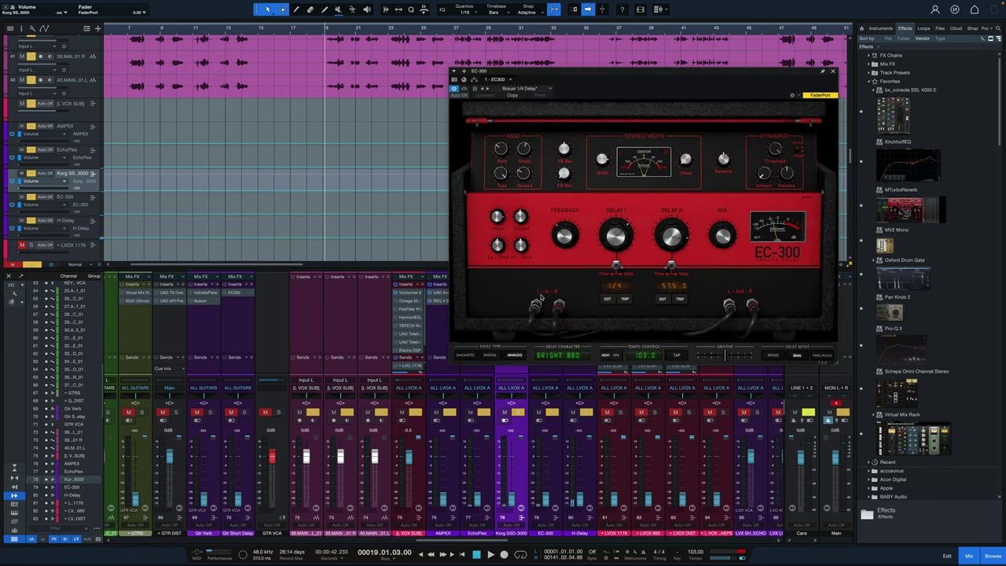
{"action": "left_click_drag", "start_coordinate": [641, 73], "coordinate": [483, 92]}
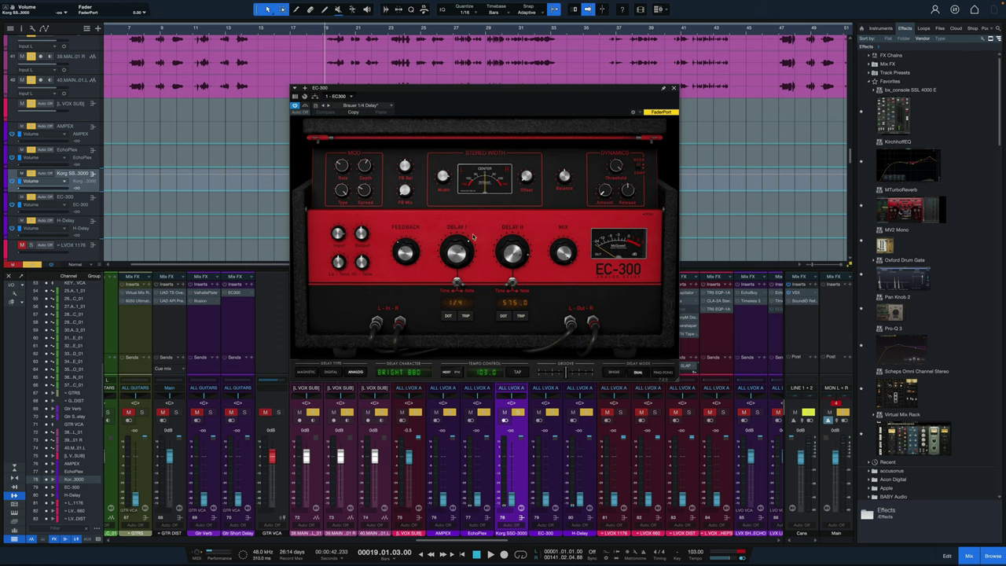
{"action": "mouse_move", "coordinate": [448, 181]}
{"action": "mouse_move", "coordinate": [344, 238]}
{"action": "mouse_move", "coordinate": [406, 251]}
- Select the EC-300 channel, stop playback after auditioning, and pull its fader down to -oo
{"action": "left_click", "coordinate": [534, 453]}
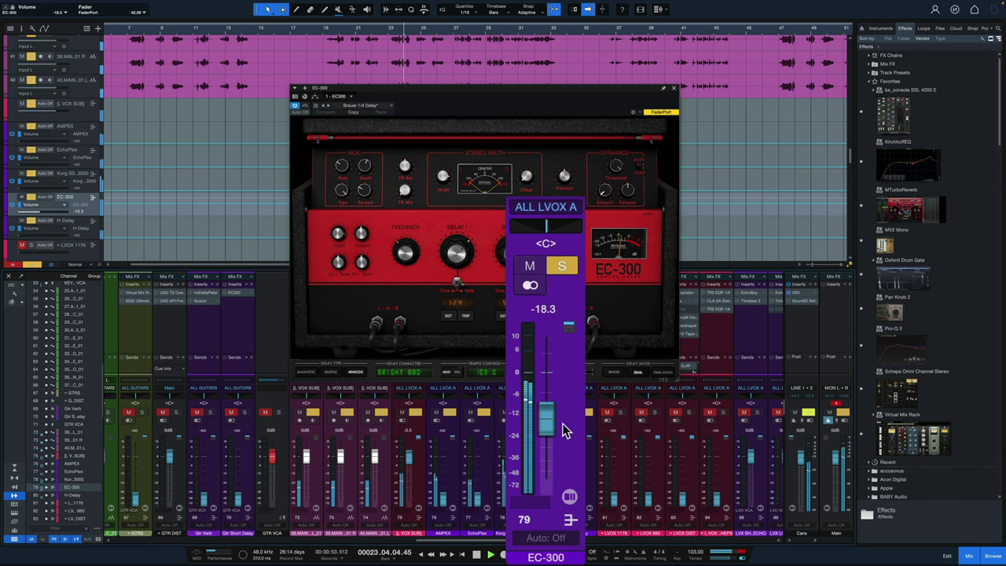
{"action": "key", "text": "space"}
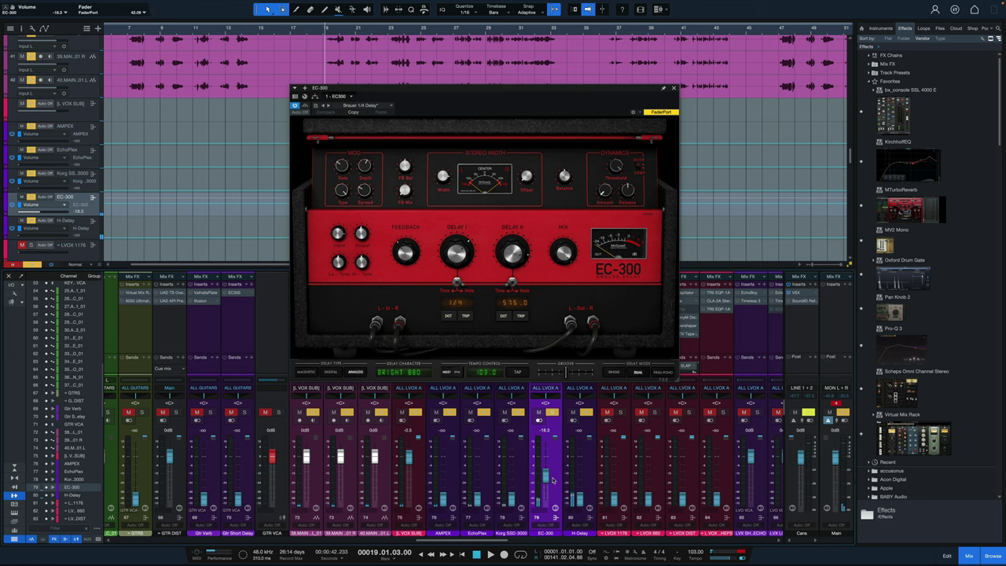
{"action": "left_click_drag", "start_coordinate": [548, 477], "coordinate": [548, 522]}
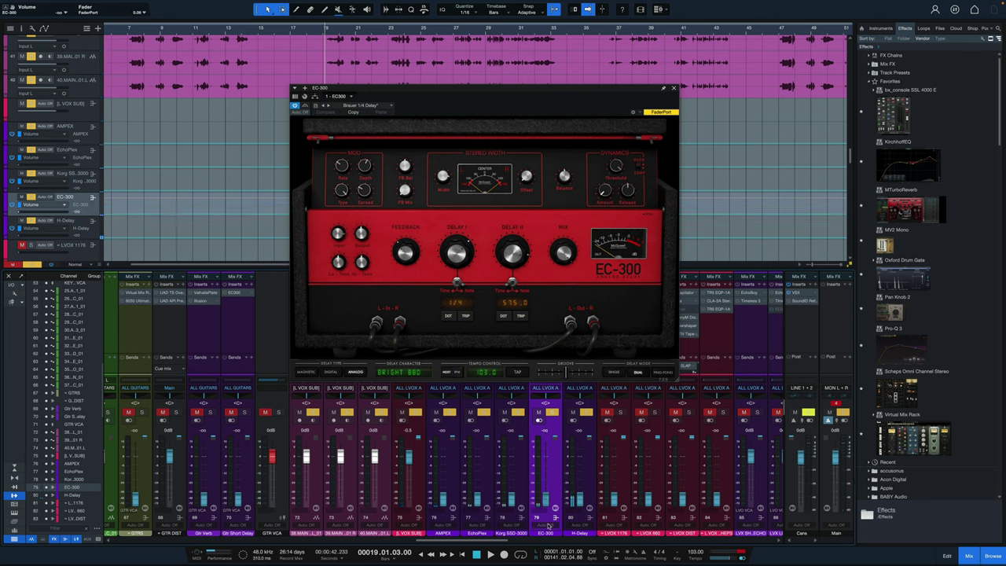
- Close the EC-300 window, open the Waves H-Delay plugin on its channel, and reposition its window
{"action": "left_click", "coordinate": [674, 88]}
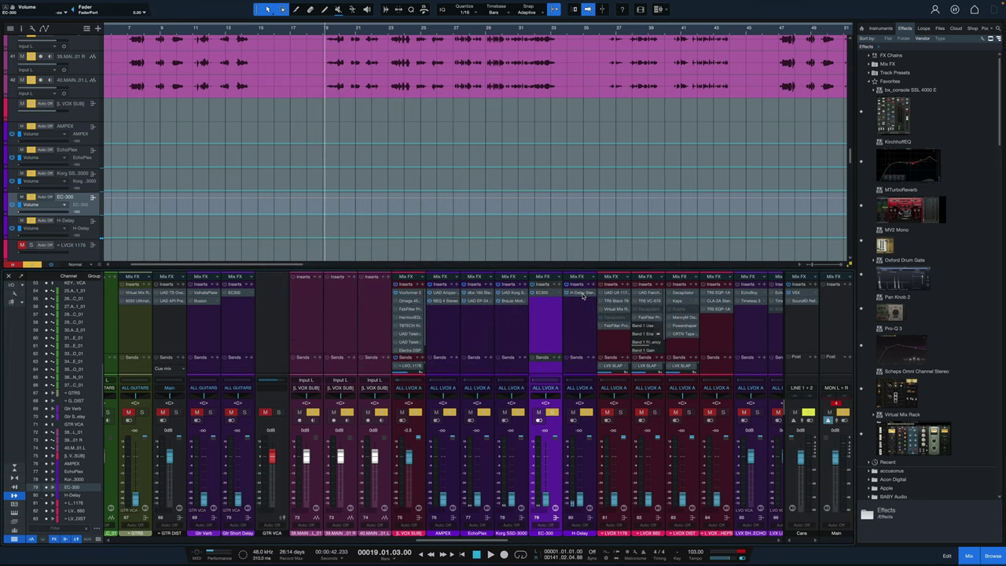
{"action": "left_click", "coordinate": [582, 293]}
{"action": "left_click_drag", "start_coordinate": [611, 127], "coordinate": [519, 140]}
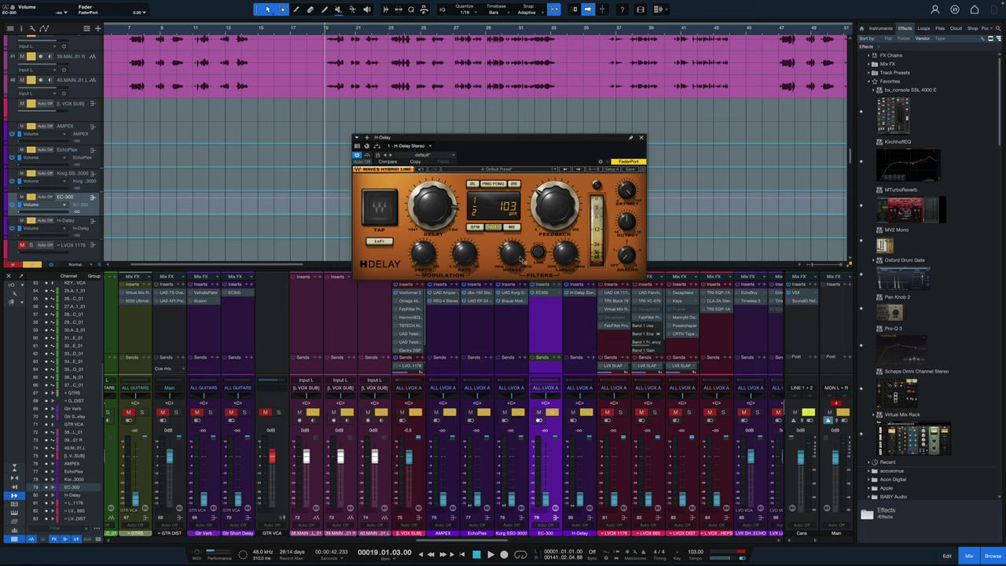
{"action": "mouse_move", "coordinate": [511, 255]}
{"action": "mouse_move", "coordinate": [565, 253]}
- Play the vocal through the H-Delay channel, riding its fader by scroll wheel, leaving it at -oo
{"action": "left_click", "coordinate": [596, 464]}
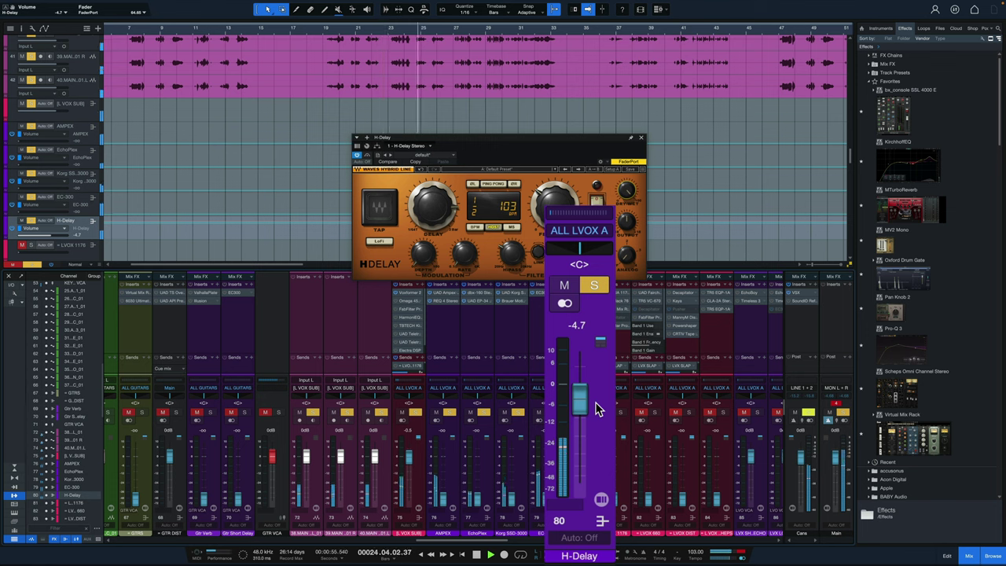
{"action": "scroll", "coordinate": [595, 408], "scroll_direction": "down", "scroll_amount": 1}
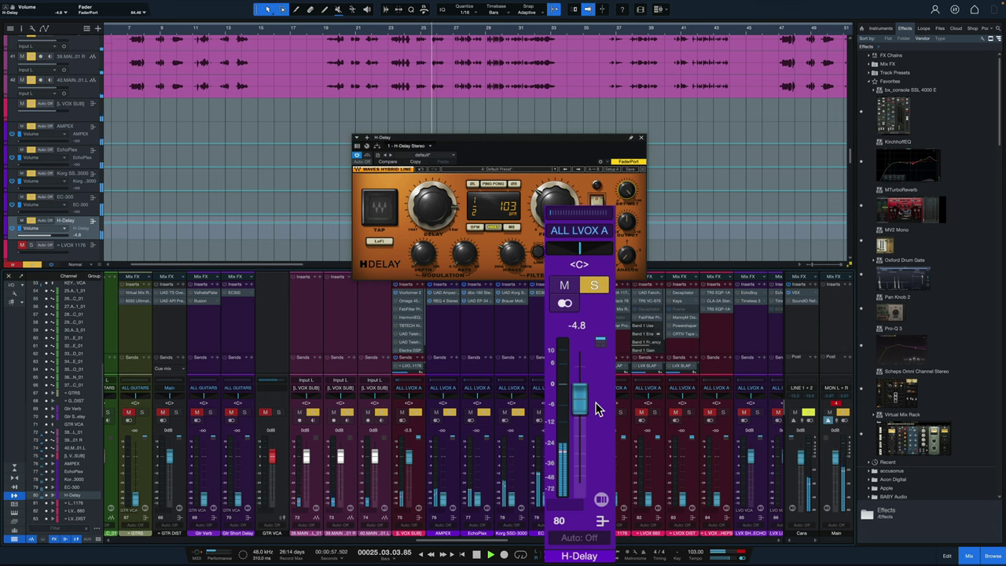
{"action": "scroll", "coordinate": [595, 408], "scroll_direction": "down", "scroll_amount": 15}
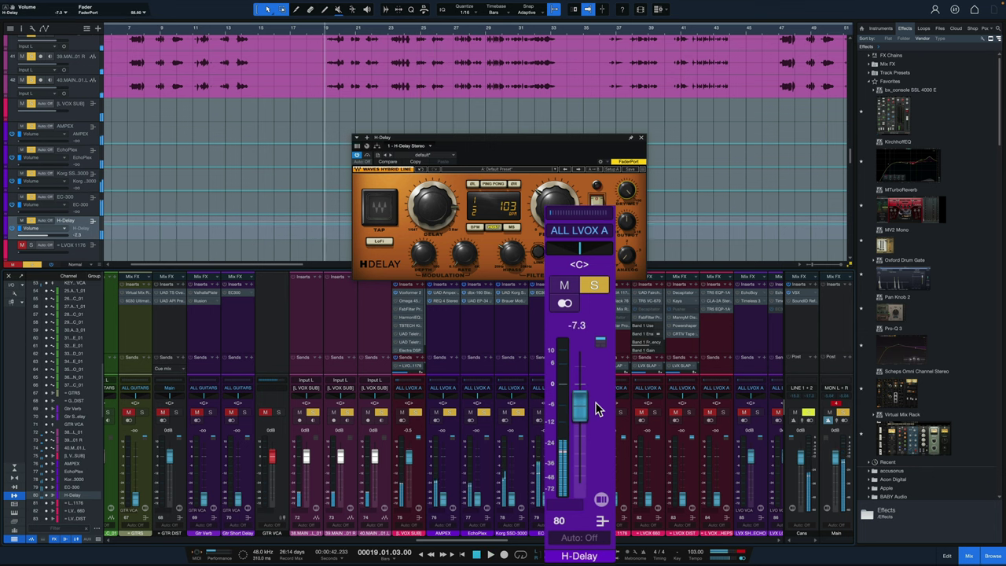
{"action": "scroll", "coordinate": [595, 407], "scroll_direction": "up", "scroll_amount": 12}
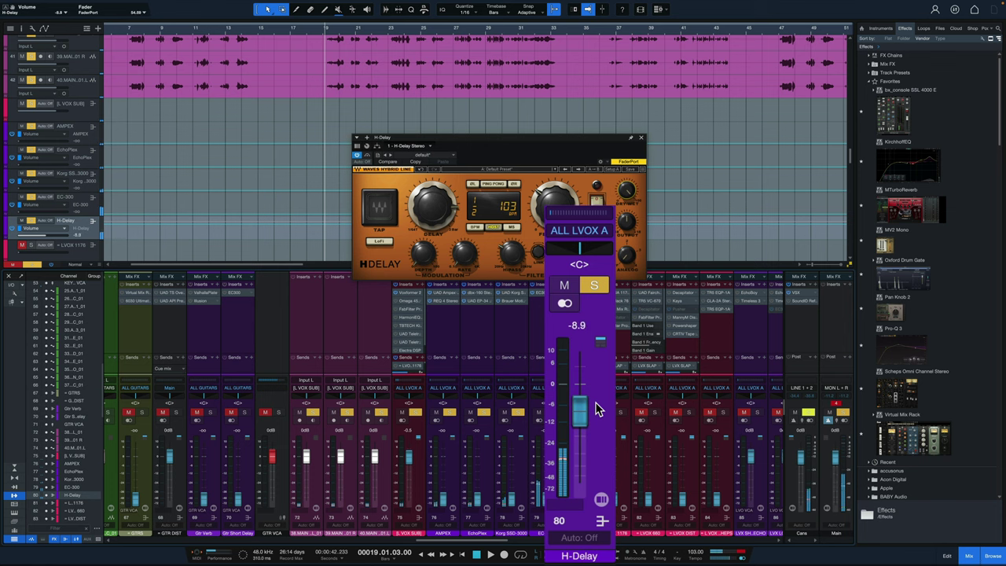
{"action": "scroll", "coordinate": [595, 408], "scroll_direction": "down", "scroll_amount": 5}
{"action": "scroll", "coordinate": [594, 408], "scroll_direction": "down", "scroll_amount": 6}
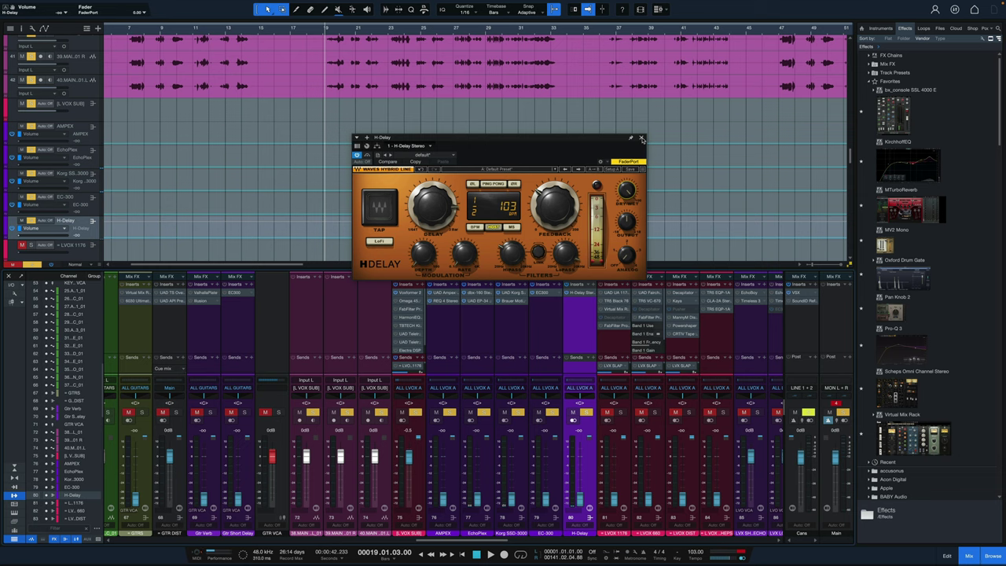
- Close the H-Delay window and set the AMPEX delay return fader to -17.8 dB
{"action": "left_click", "coordinate": [640, 140]}
{"action": "left_click_drag", "start_coordinate": [408, 458], "coordinate": [410, 493]}
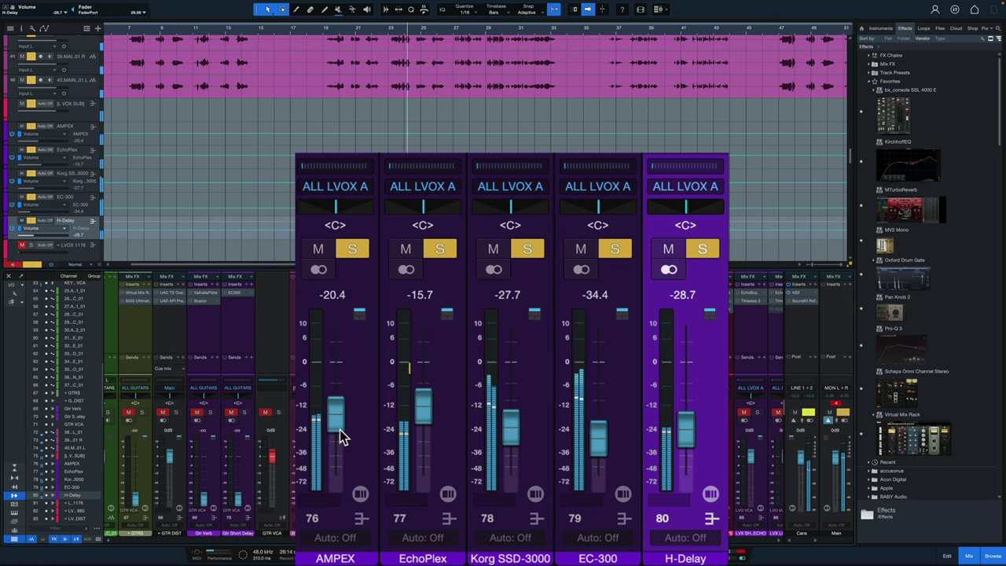
{"action": "left_click_drag", "start_coordinate": [340, 431], "coordinate": [340, 426]}
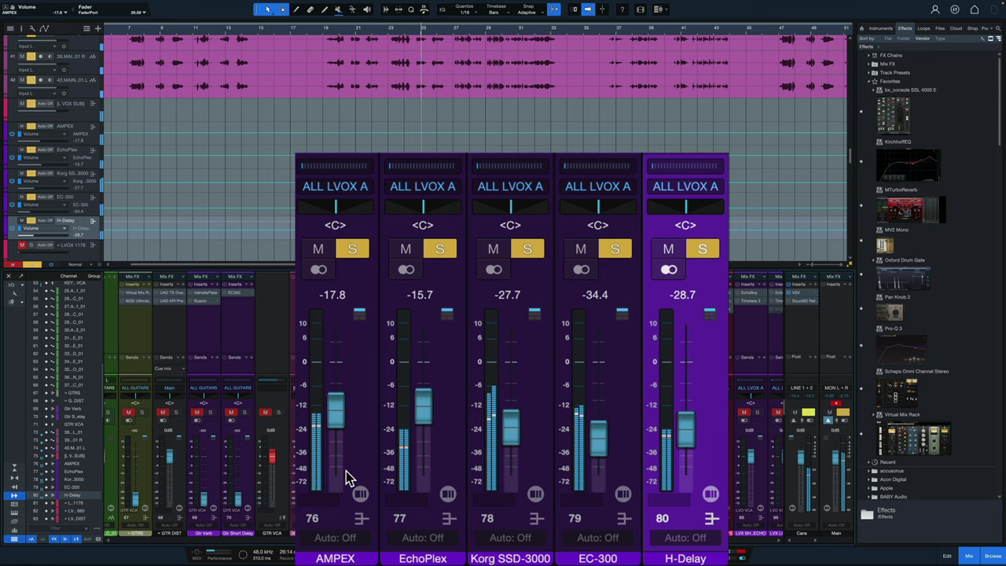